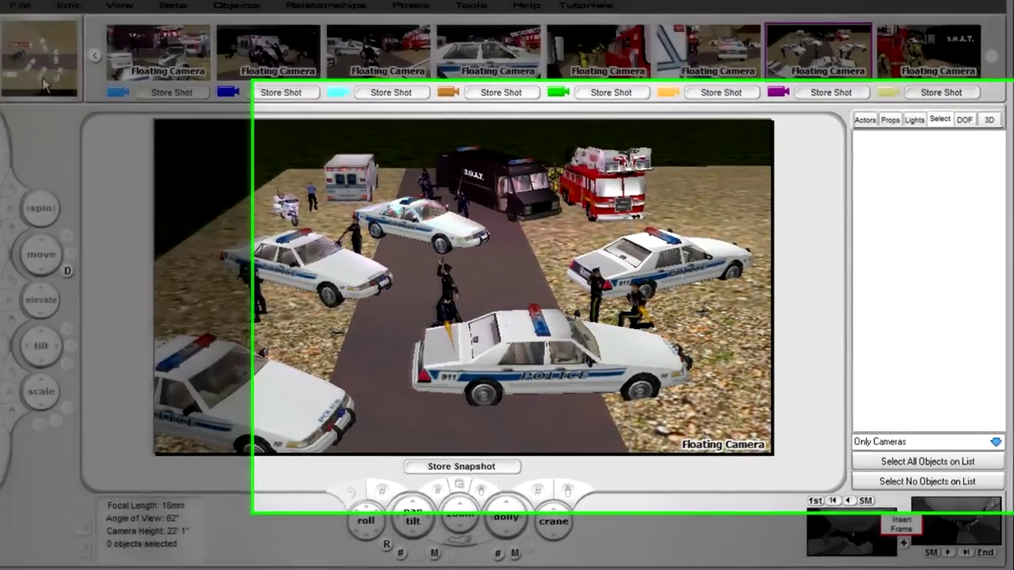
Switch the main view to the overhead map and select all nine listed floating cameras.
click(50, 86)
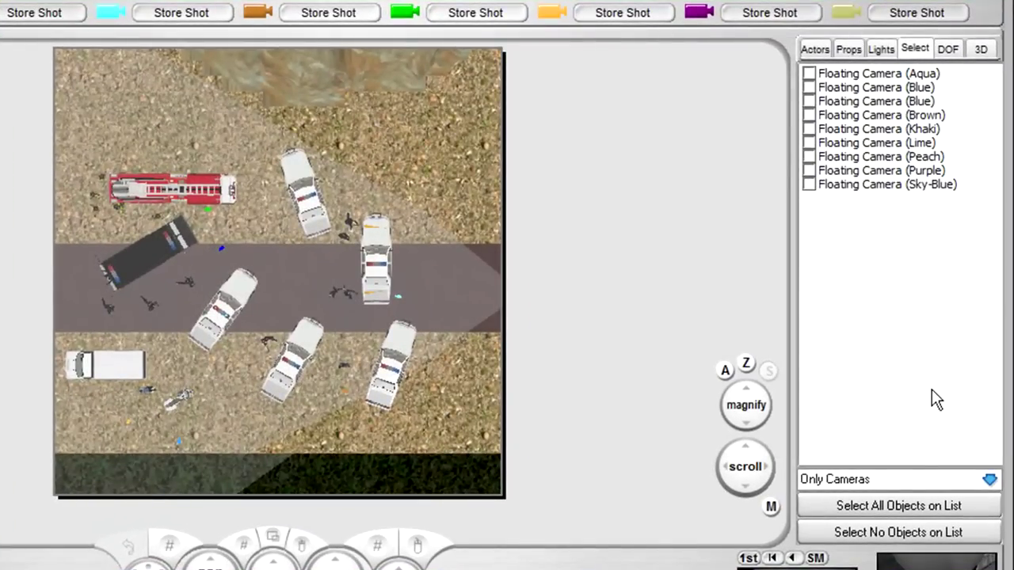
click(907, 511)
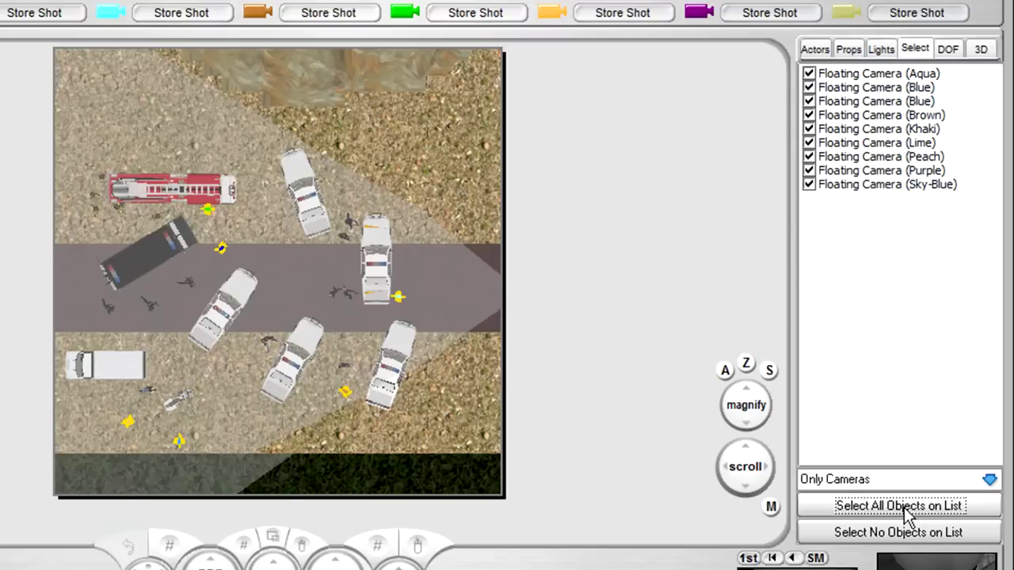
click(906, 510)
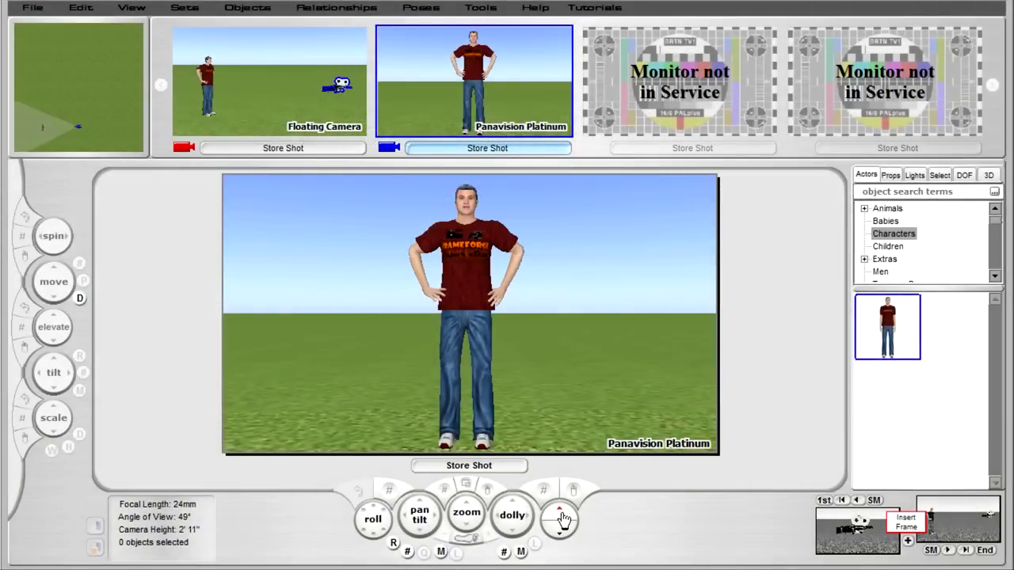
Crane the Panavision Platinum camera up above the actor to about 5'4" high.
drag(559, 518, 559, 538)
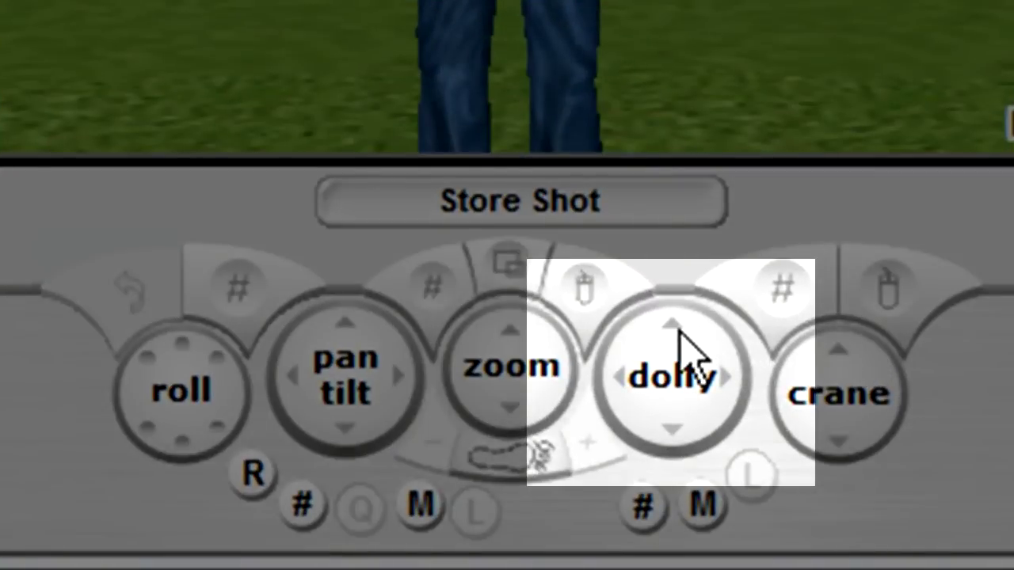
Dolly the camera in onto the actor's shirt, back to full body, then in again.
mouse_move(677, 335)
drag(678, 335, 674, 356)
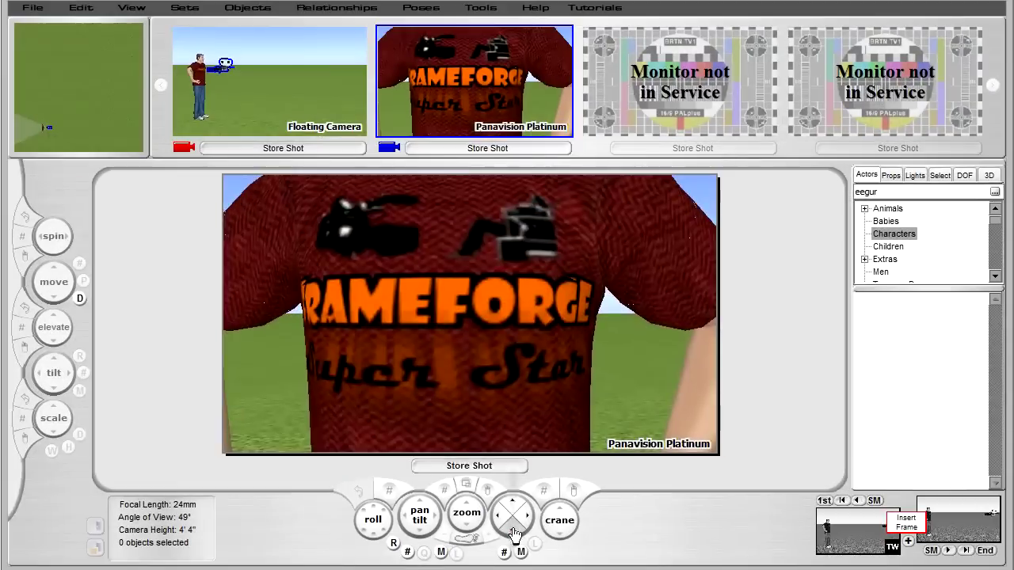
drag(514, 535, 514, 518)
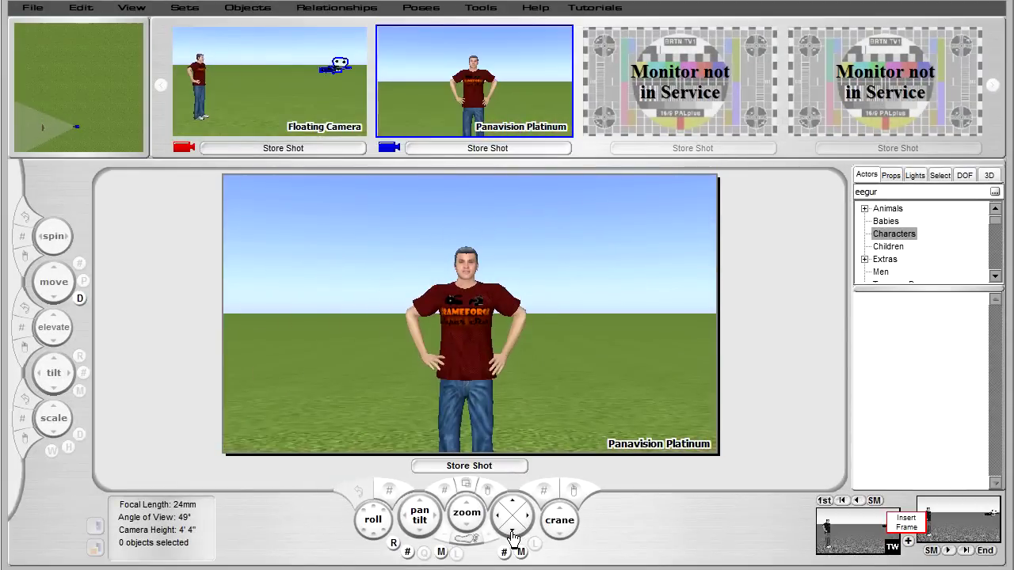
mouse_move(514, 507)
mouse_down()
mouse_move(513, 532)
mouse_move(514, 515)
mouse_move(516, 523)
mouse_up()
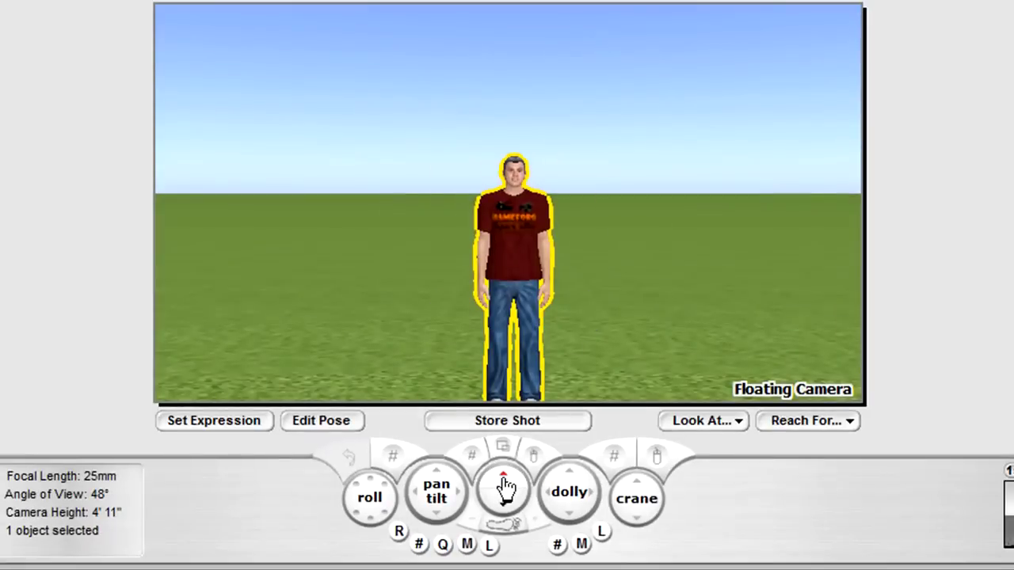
Zoom the floating camera between 29mm and 25mm, leave it at 25mm, and show the prime lens collections.
mouse_move(505, 487)
mouse_down()
mouse_move(502, 525)
mouse_move(504, 487)
mouse_up()
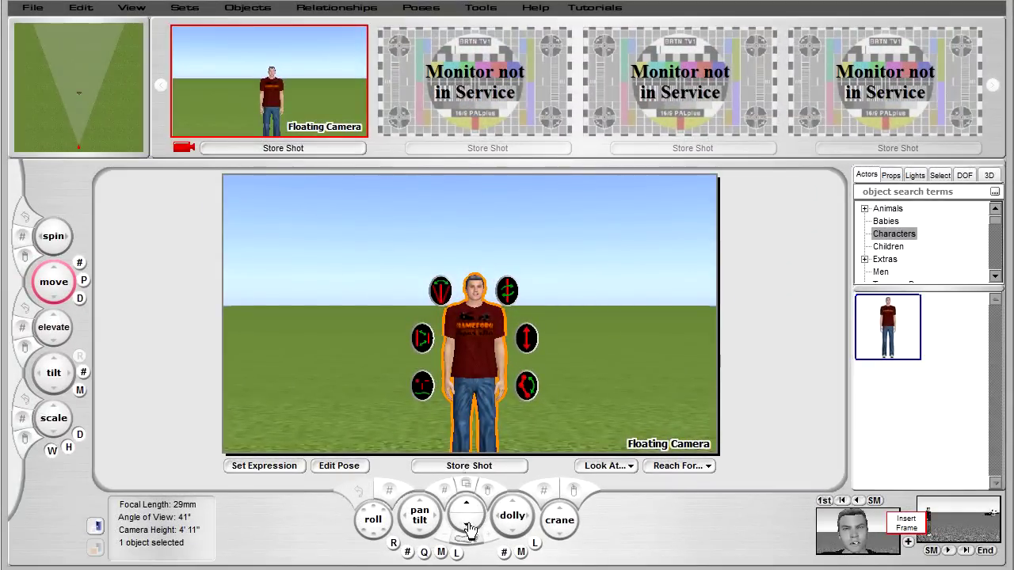
drag(470, 529, 472, 545)
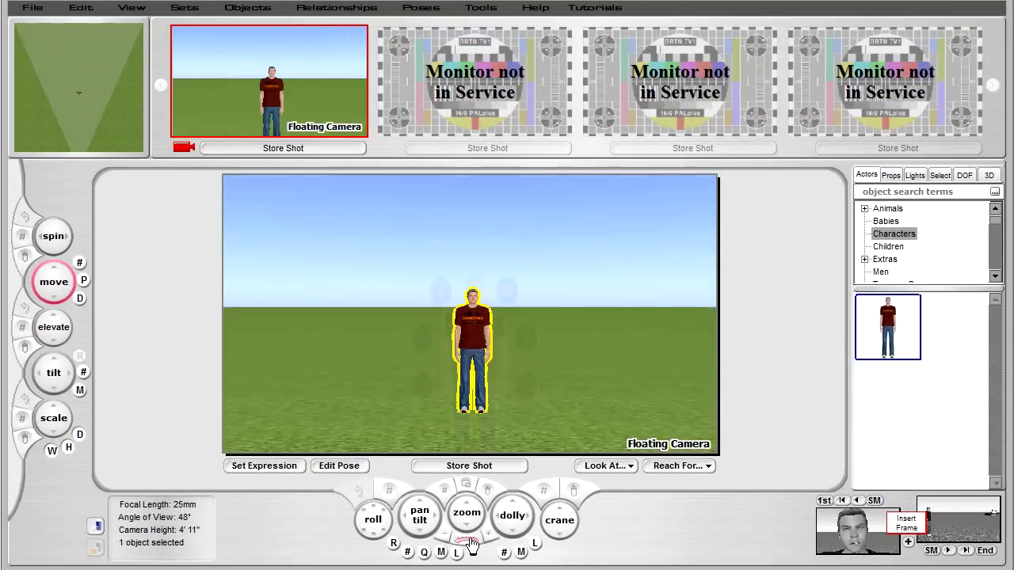
click(492, 536)
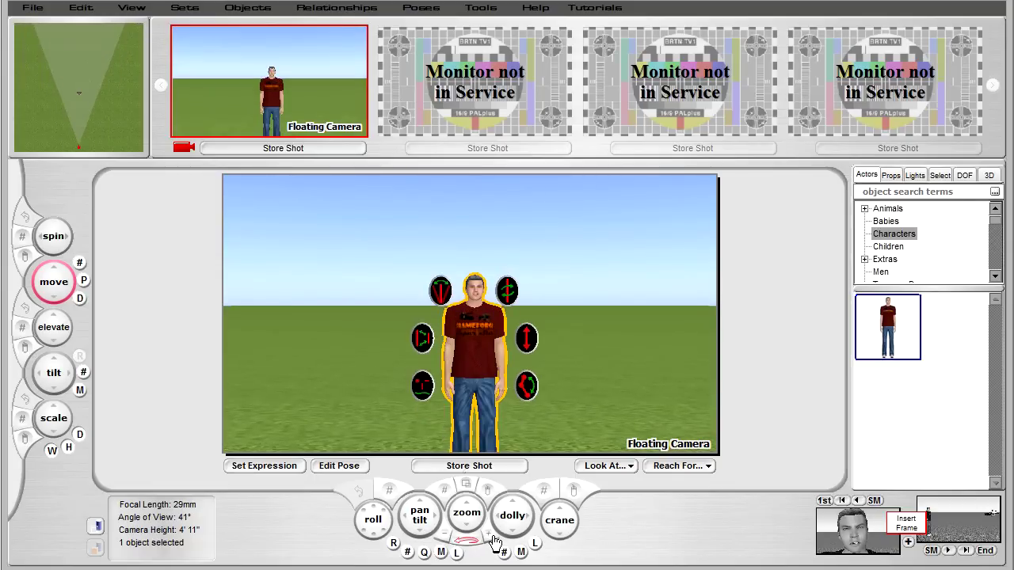
click(451, 542)
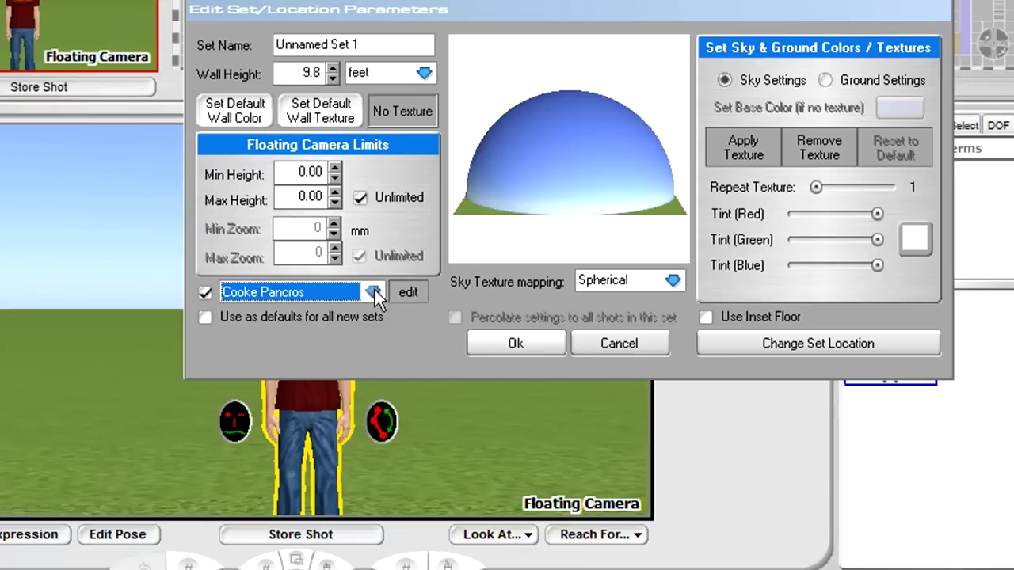
click(520, 292)
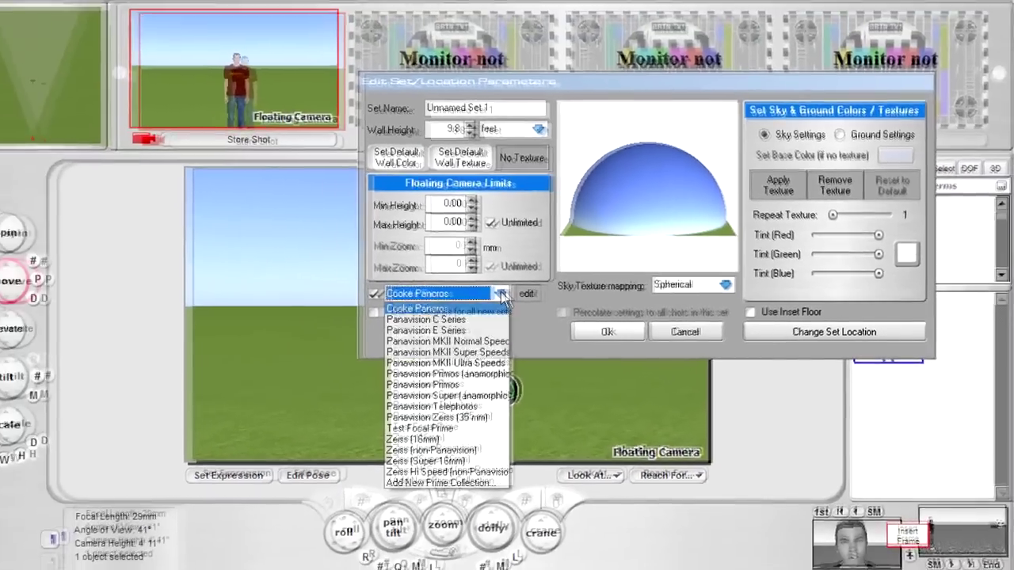
Leave Cooke Pancros selected and cancel the Edit Set/Location Parameters dialog.
click(373, 292)
click(691, 331)
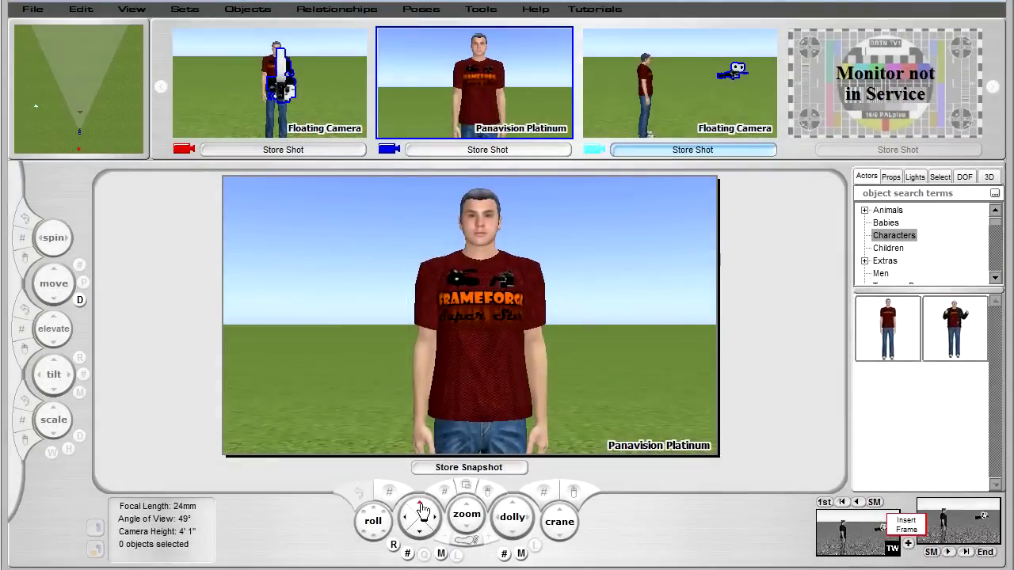
Tilt the Panavision Platinum camera up toward the sky and pan it across the actor.
drag(422, 510, 418, 521)
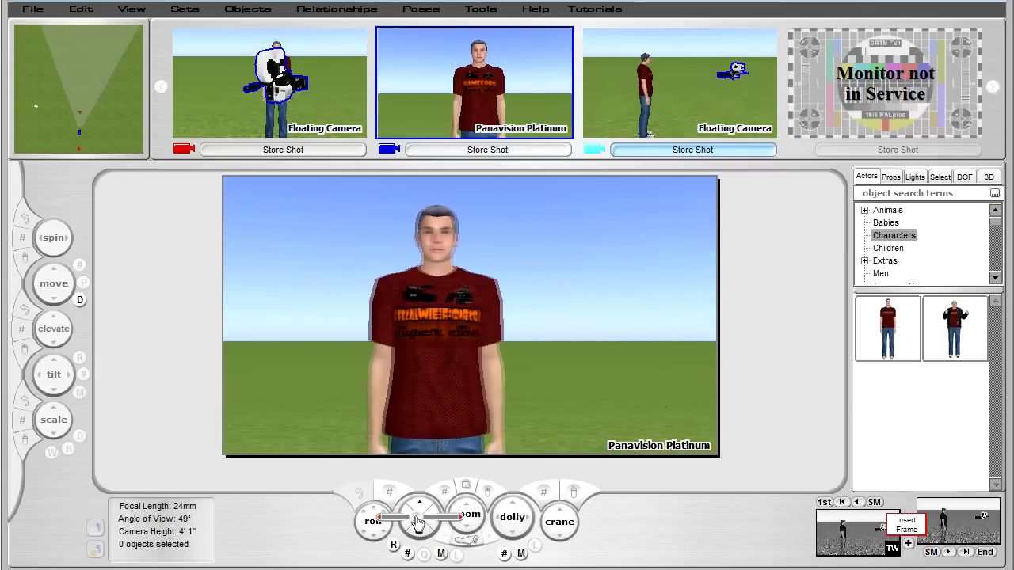
drag(417, 523, 413, 525)
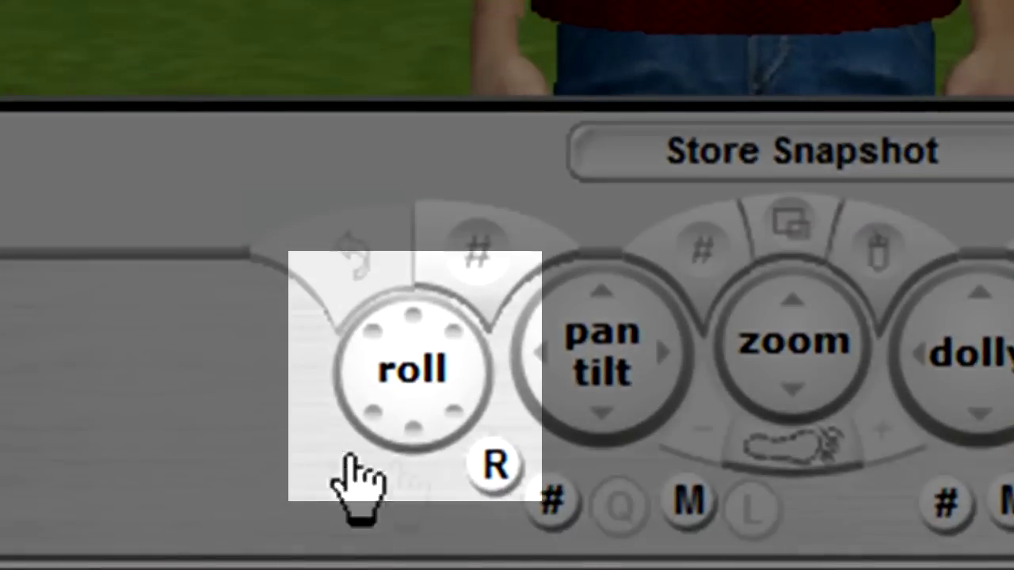
Roll the camera view continuously through a full turn.
click(413, 372)
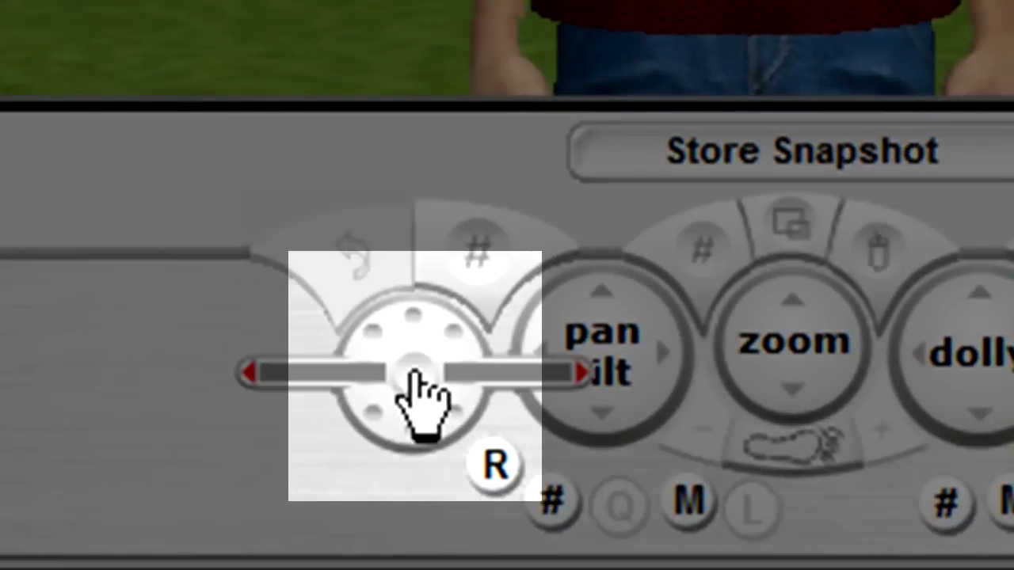
drag(416, 372, 390, 374)
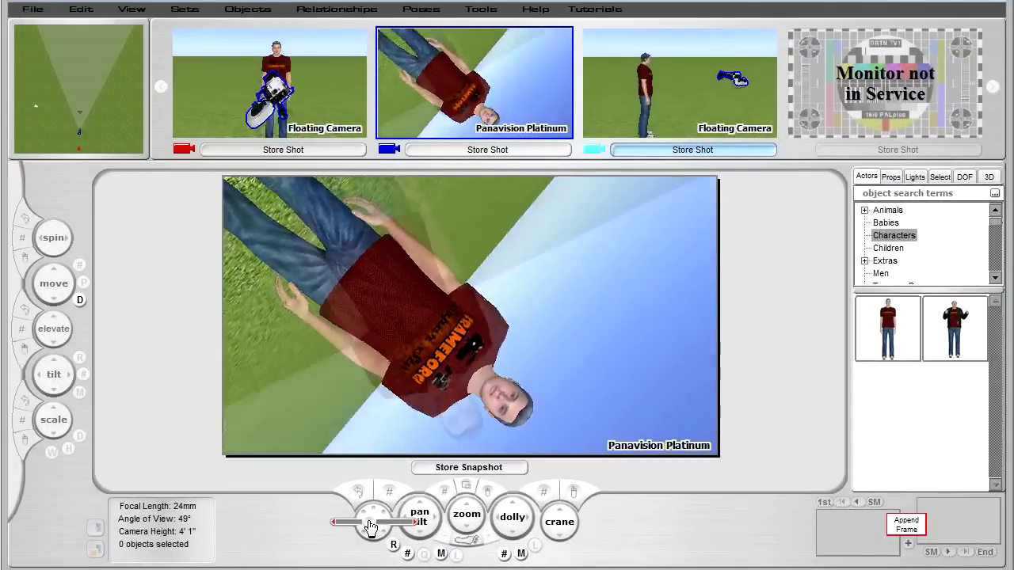
drag(370, 525, 388, 527)
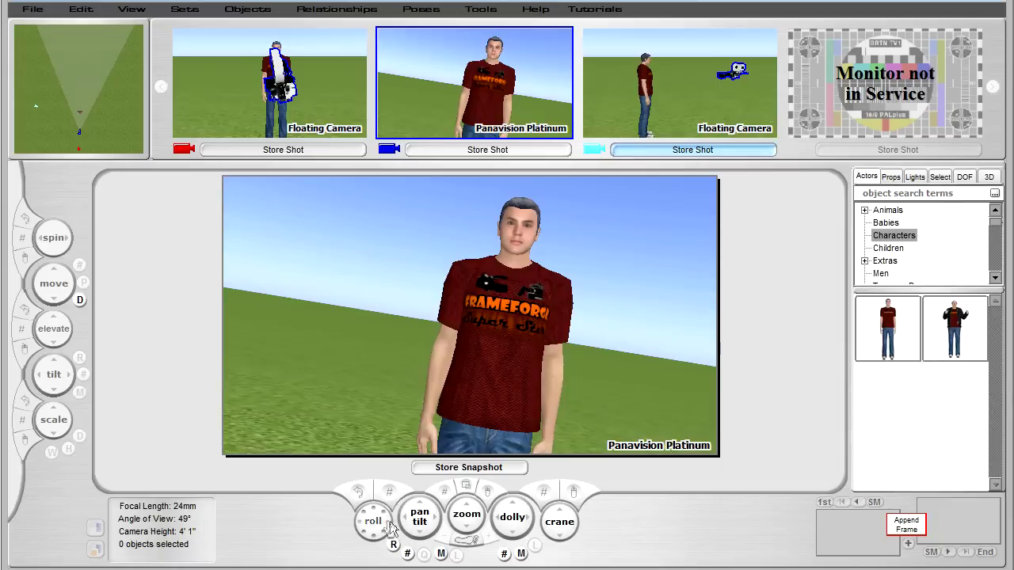
Snap the roll to 90° sideways, the opposite side, level, and upside down.
click(388, 528)
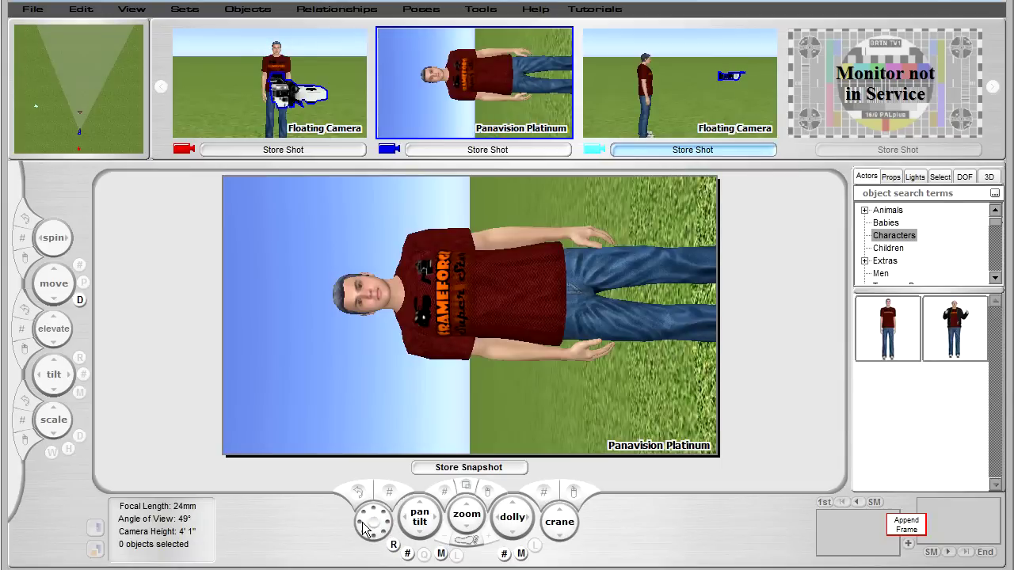
click(375, 522)
click(375, 522)
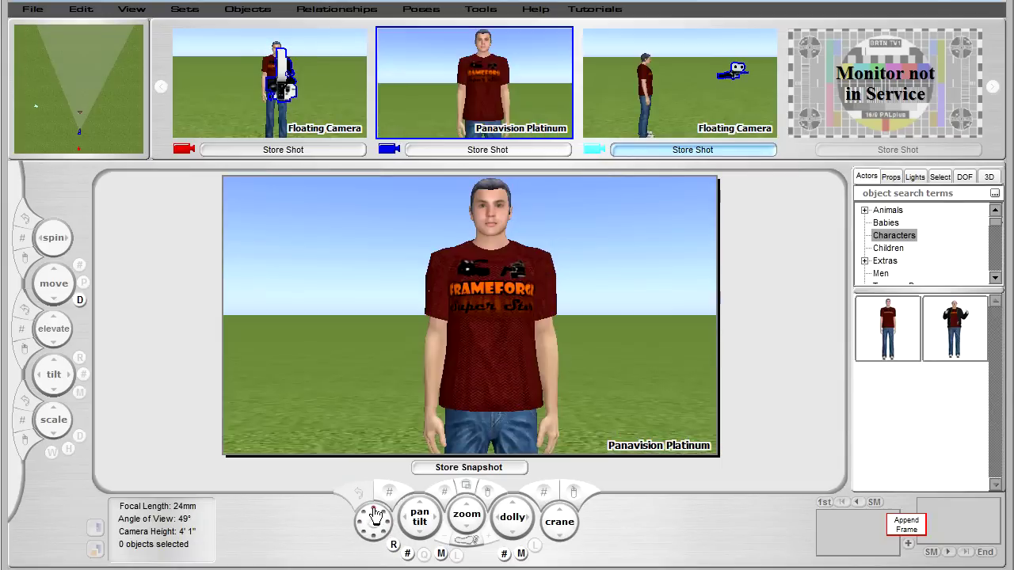
click(376, 541)
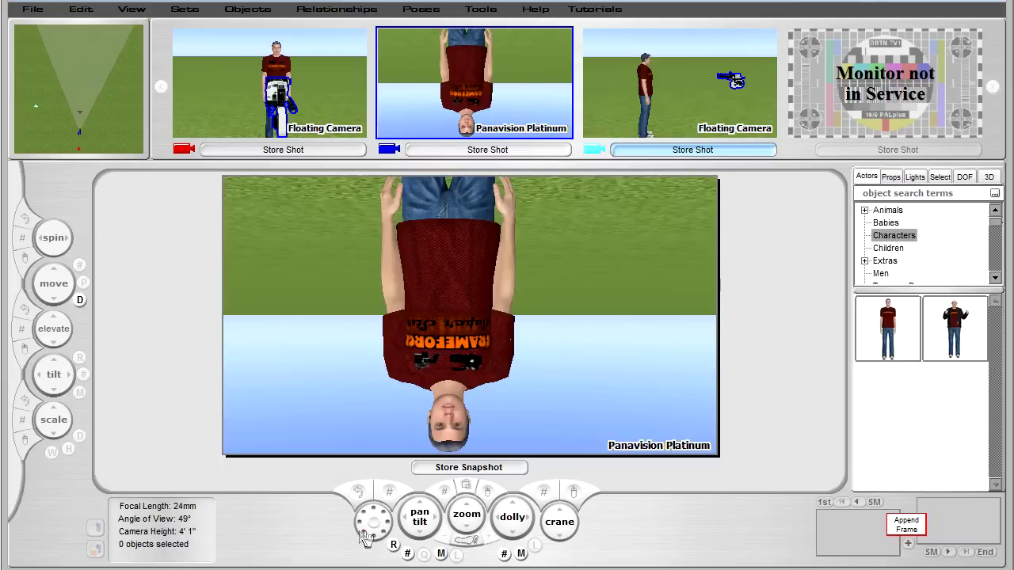
Step the roll through diagonal, sideways and upside-down preset angles, ending level.
click(363, 535)
click(361, 536)
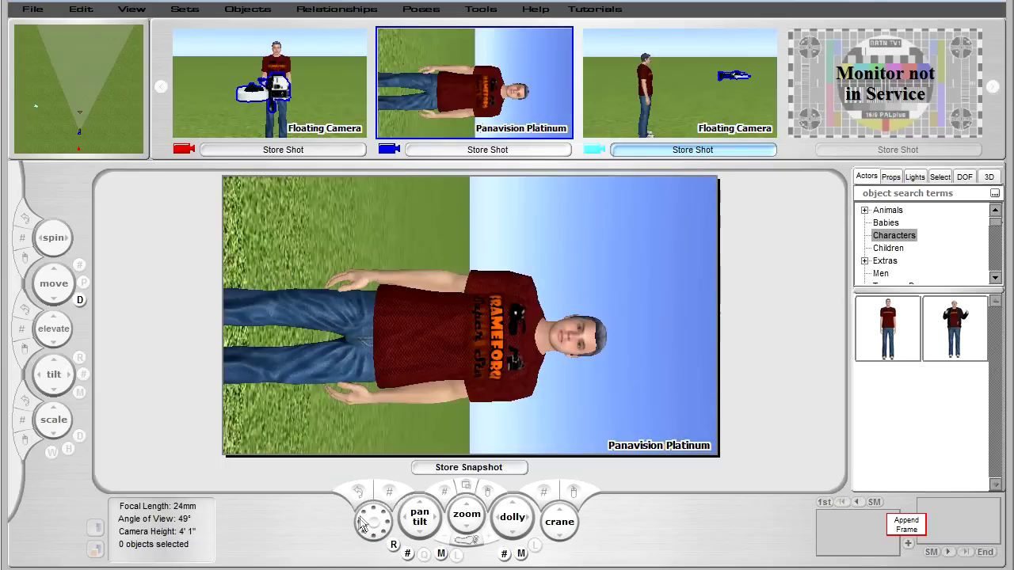
click(365, 520)
click(376, 516)
click(384, 525)
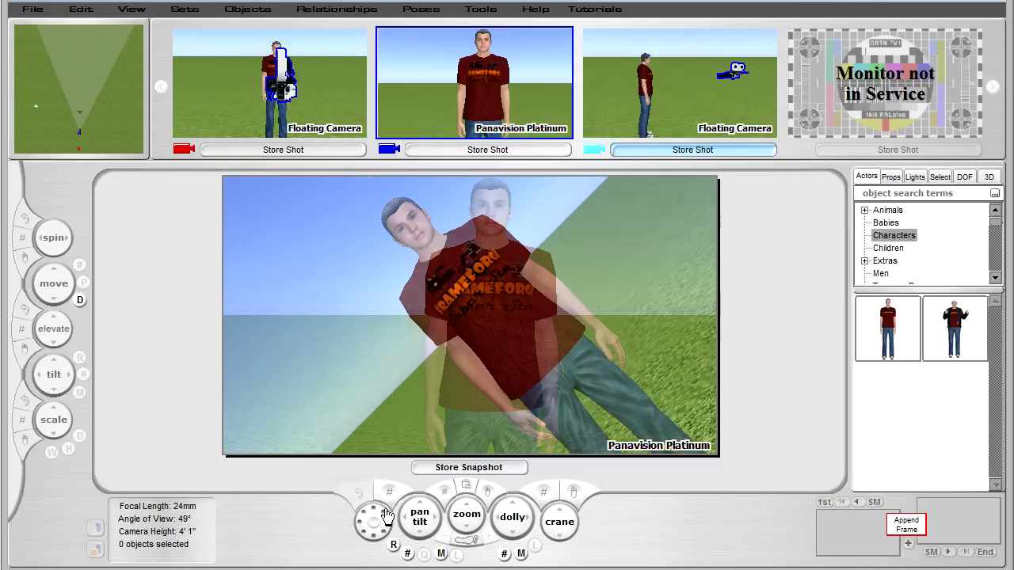
click(389, 528)
click(386, 536)
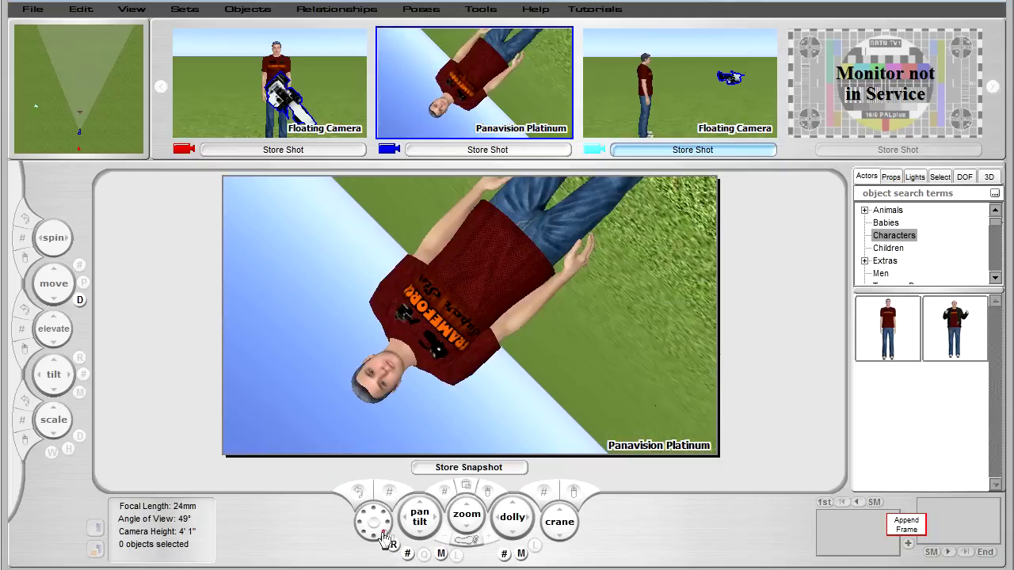
click(377, 540)
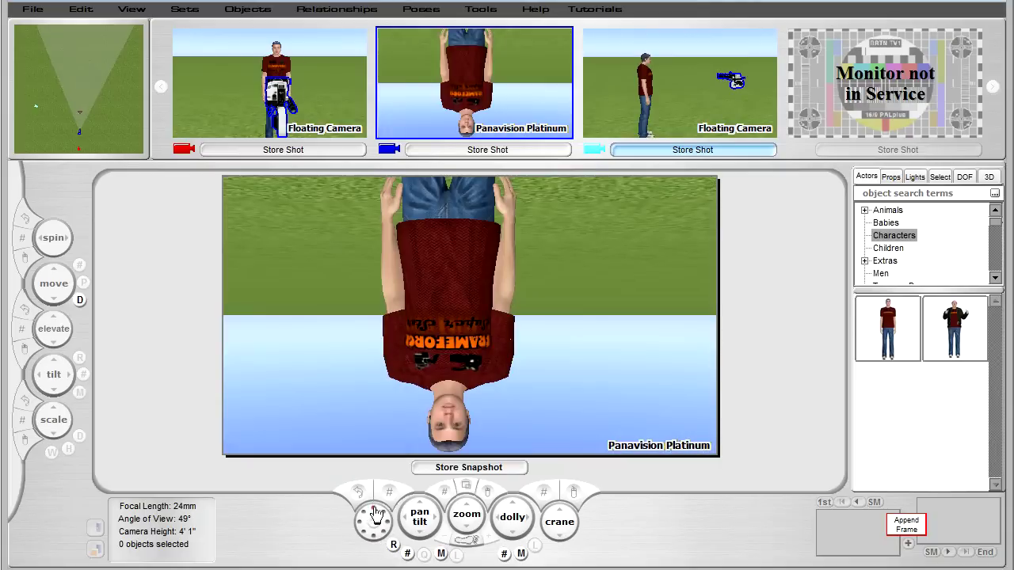
click(383, 518)
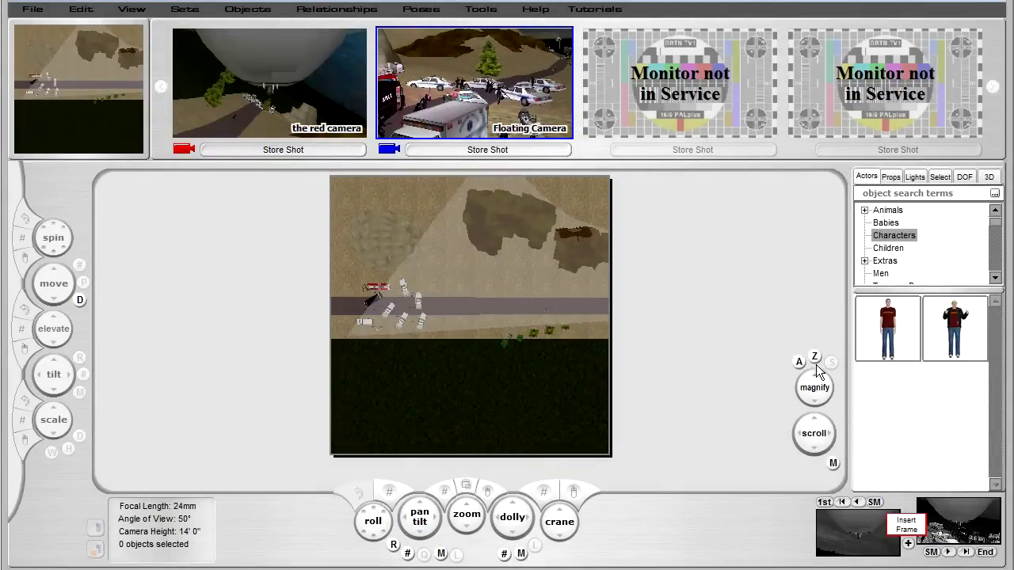
Set the police scene's overhead map to magnify inward with the Z button.
click(814, 357)
Zoom the plan view onto the road, select the biker, and list Camera Equipment > Cameras props.
drag(441, 270, 590, 335)
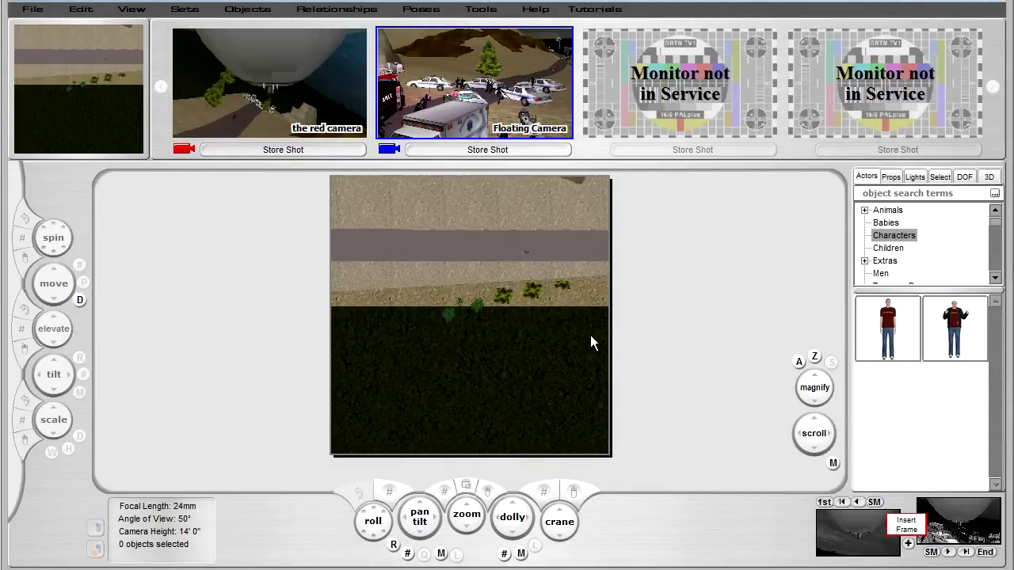
click(522, 253)
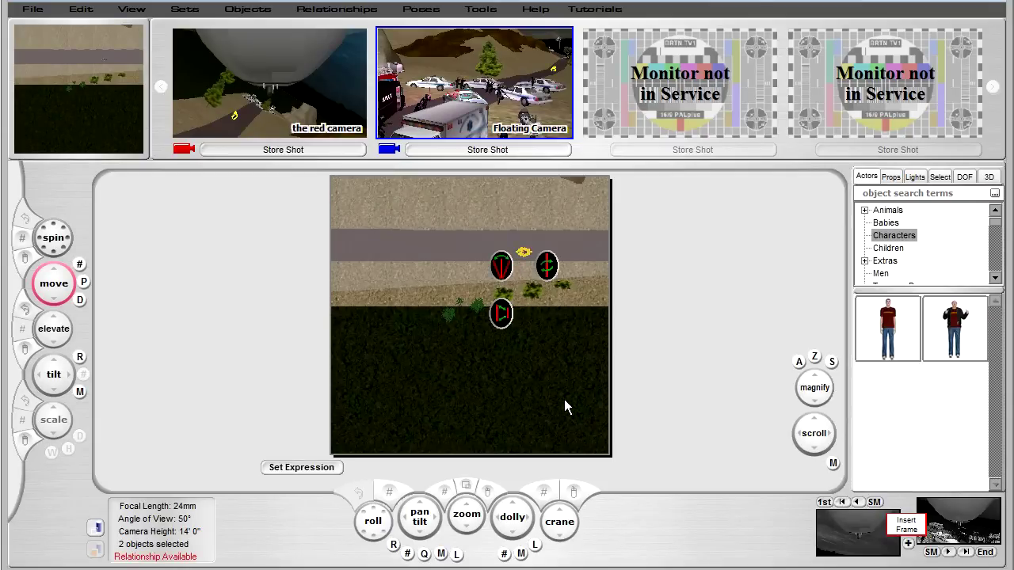
click(892, 177)
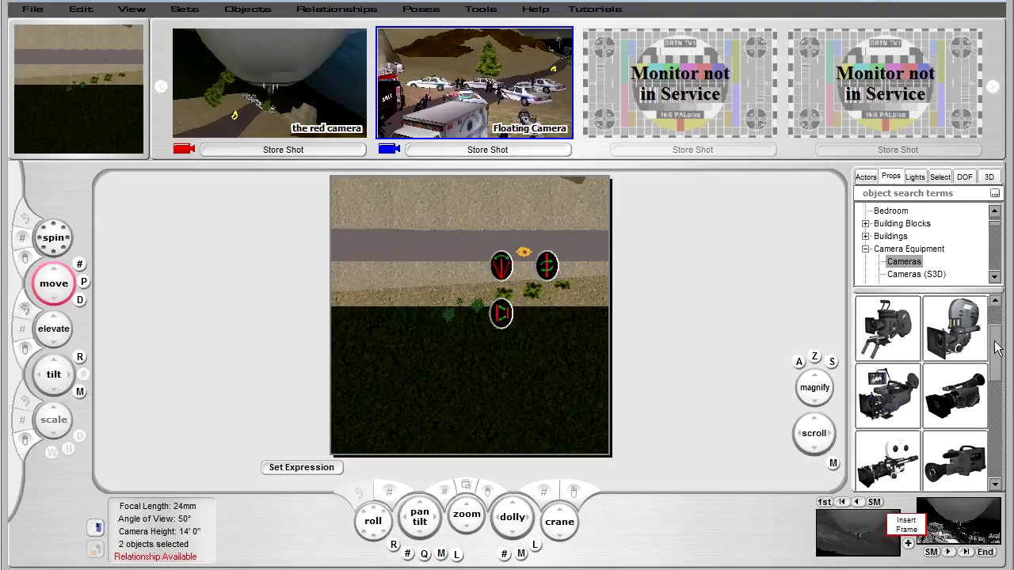
scroll(997, 349, down, 1)
scroll(997, 333, up, 1)
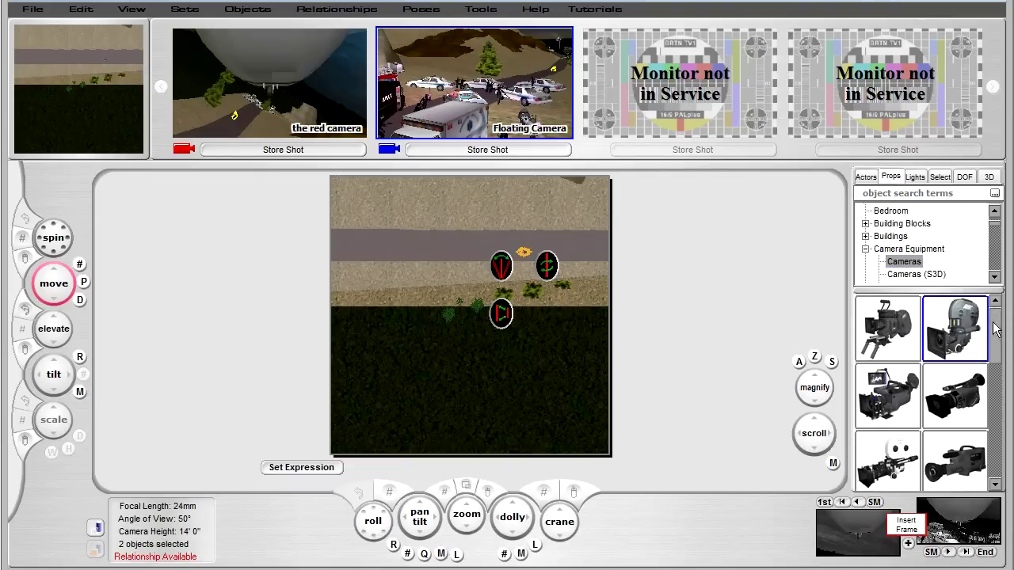
click(524, 253)
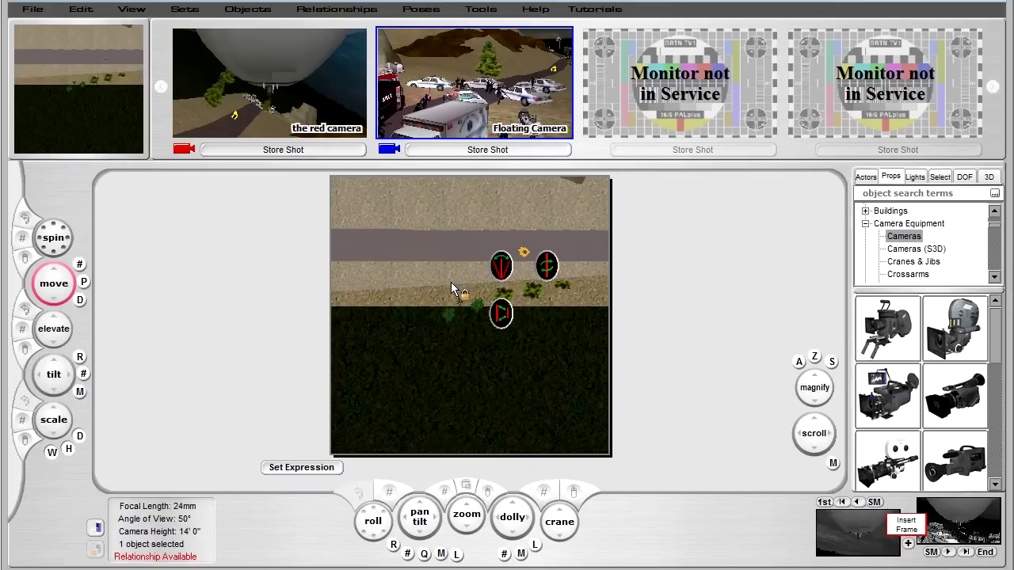
Add two floating cameras aimed at the biker with Ctrl+D, checking the third and fourth monitors.
key(ctrl+d)
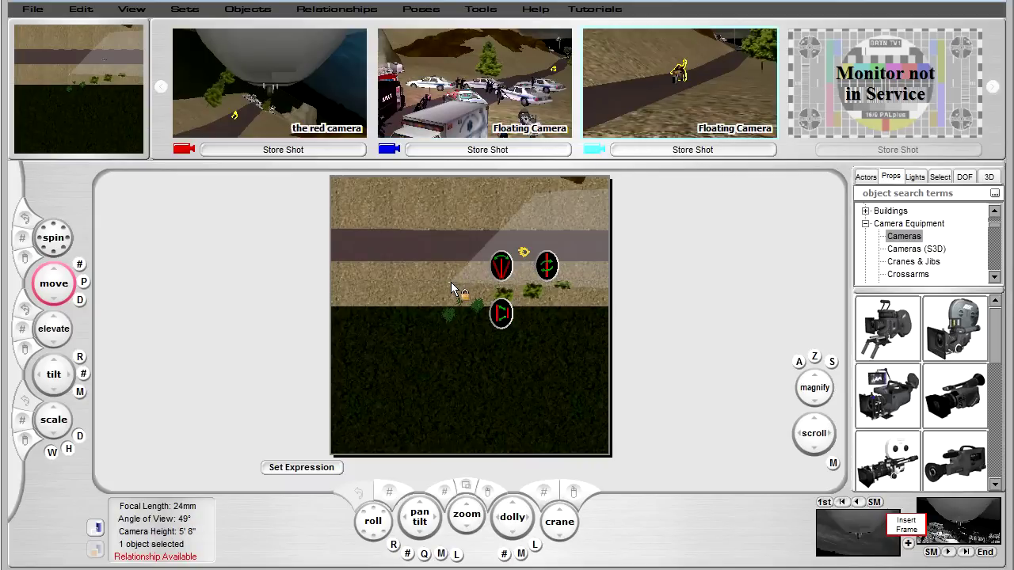
click(684, 111)
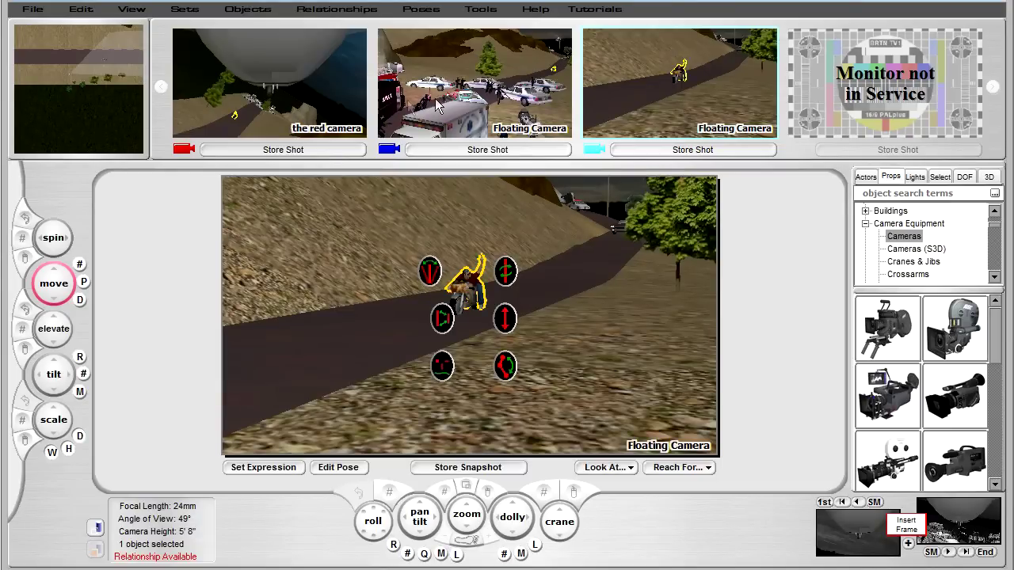
click(128, 117)
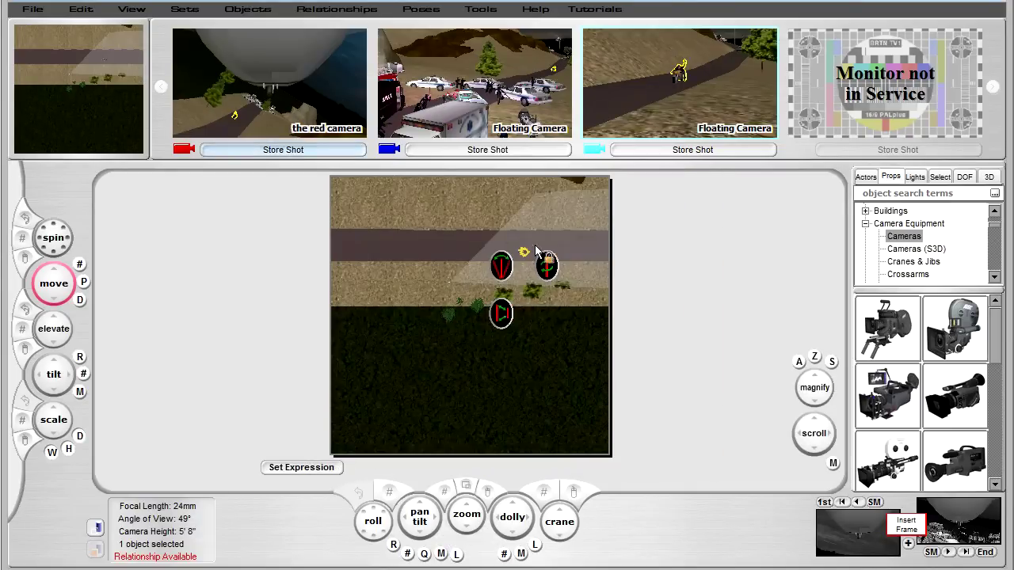
click(522, 285)
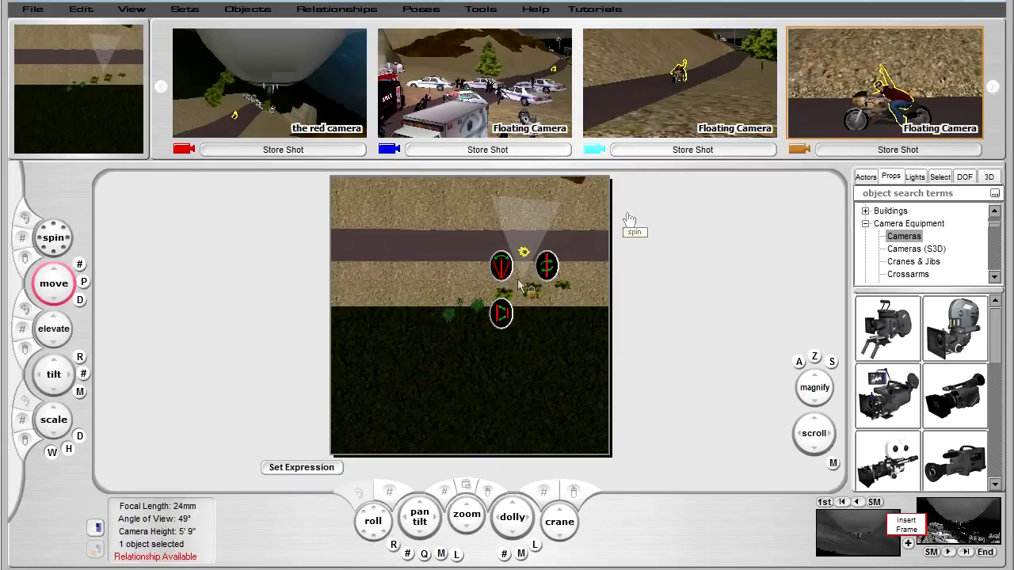
click(844, 87)
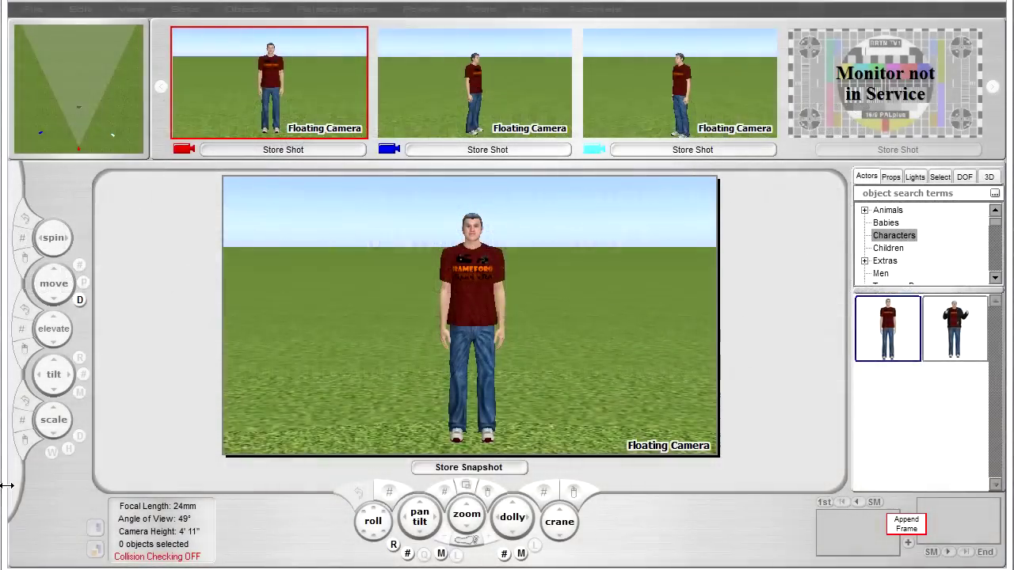
Switch the main view to the overhead map, making the blue then cyan camera active before clearing the selection.
click(108, 128)
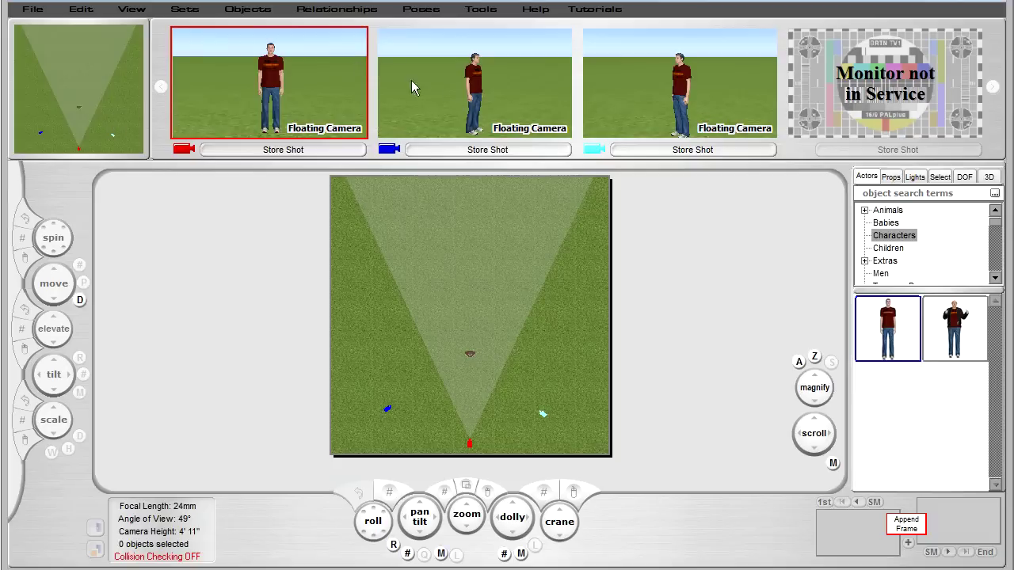
click(452, 88)
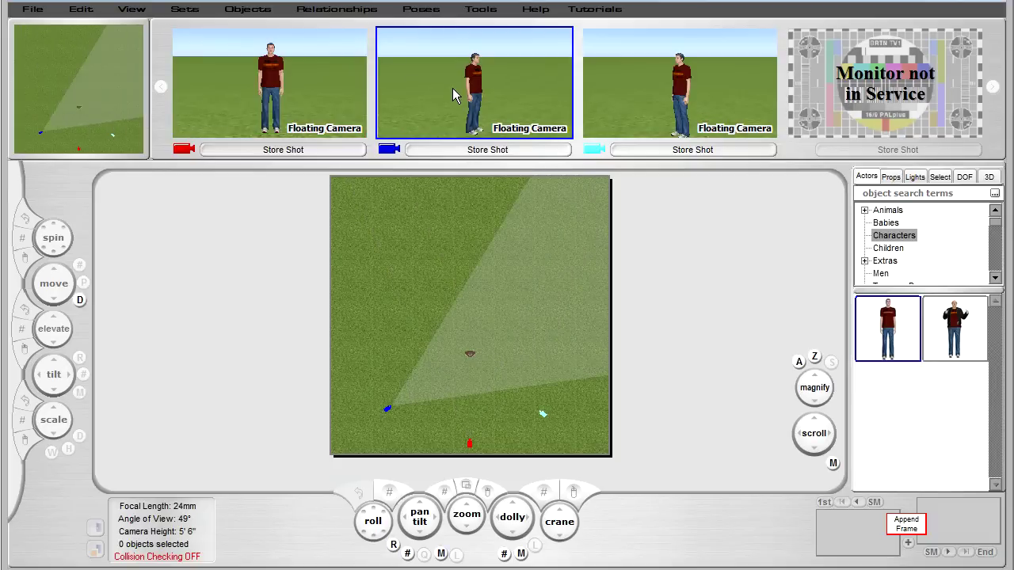
click(630, 89)
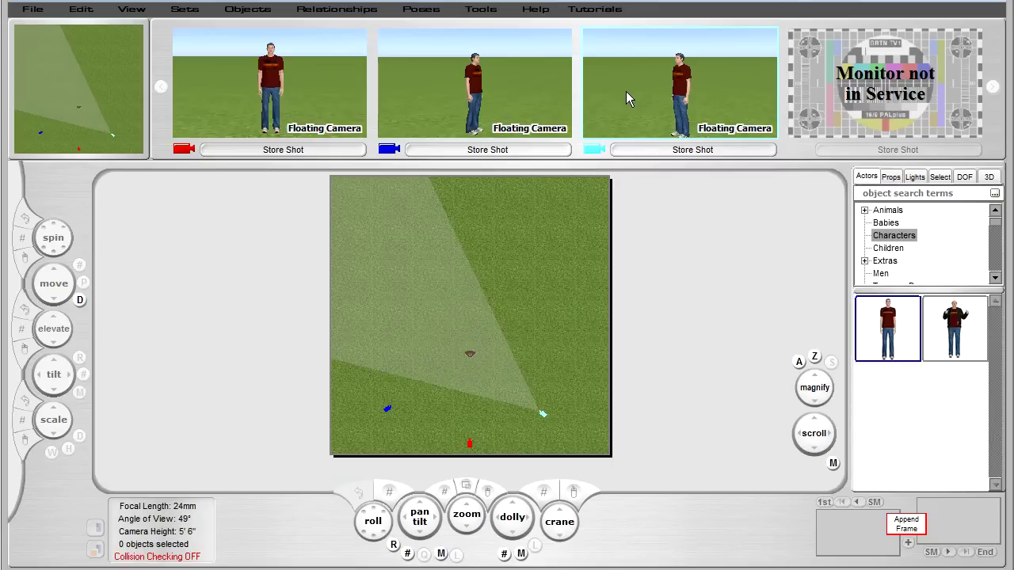
click(553, 351)
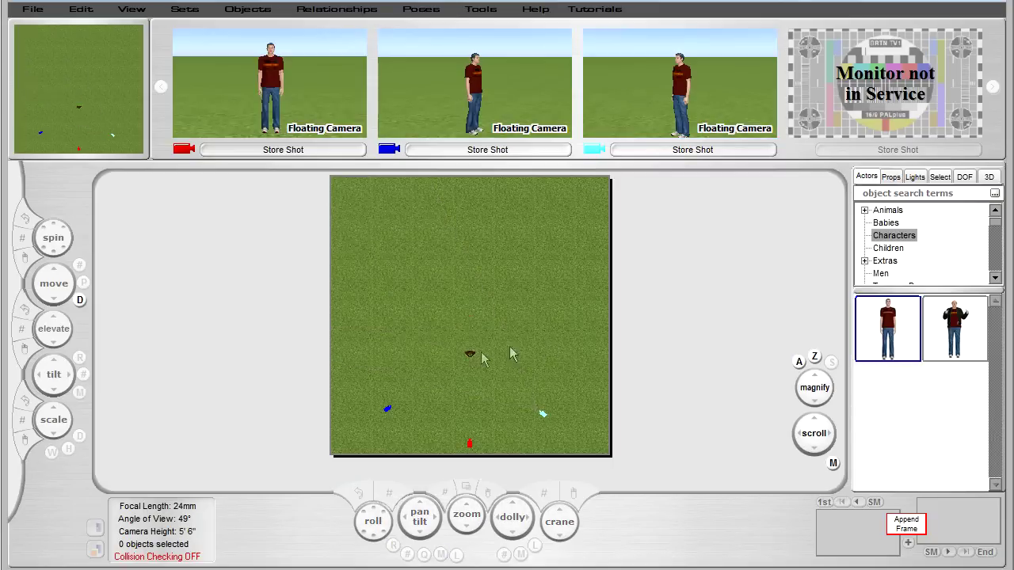
Select the actor and drop floating cameras to his right, above, and left.
click(470, 358)
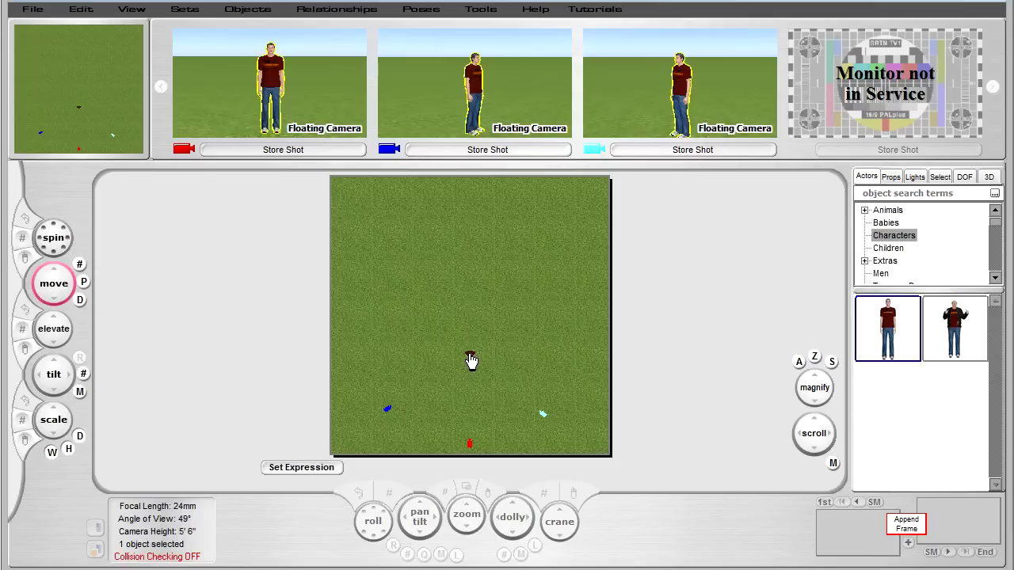
click(554, 352)
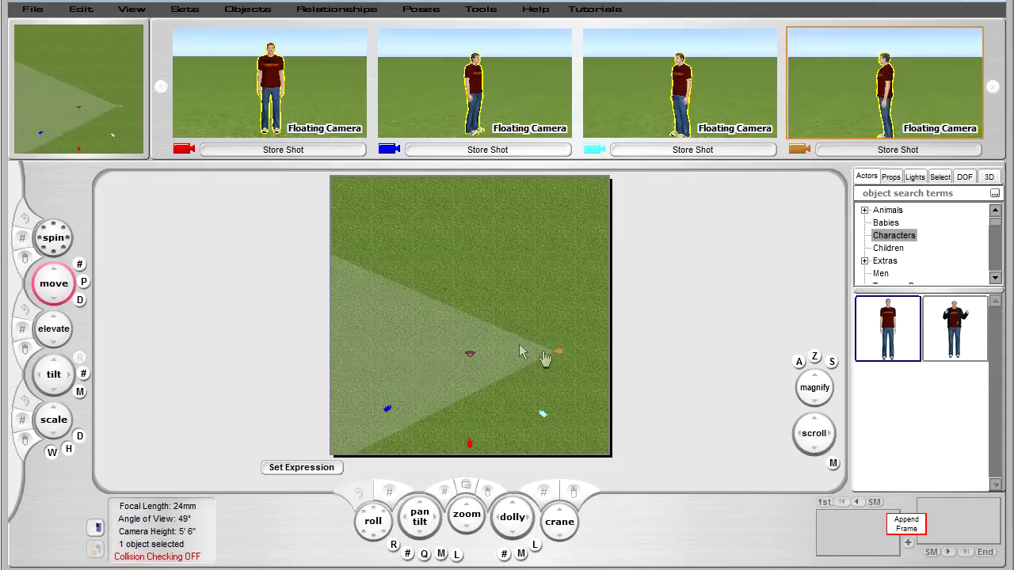
click(470, 269)
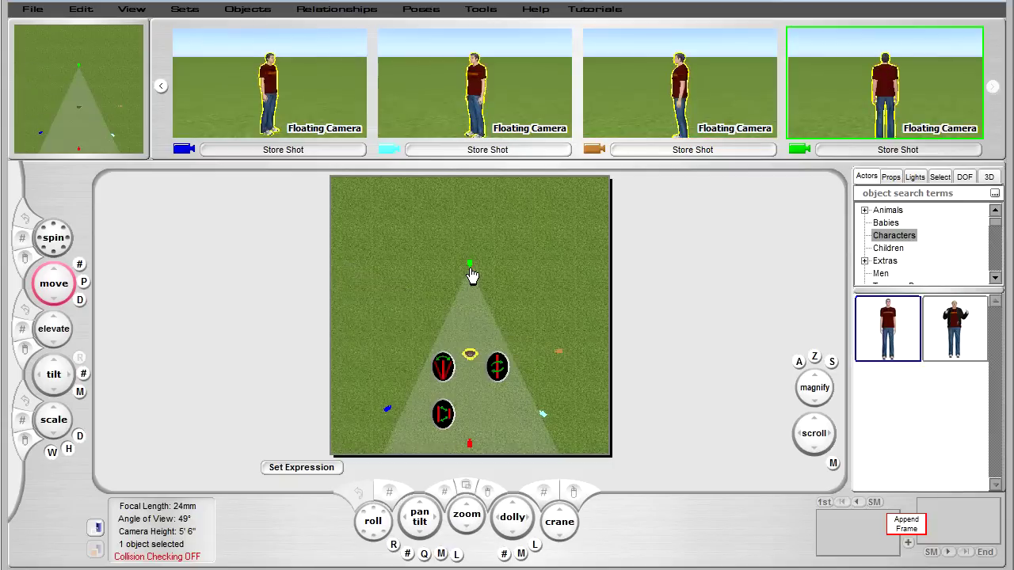
click(382, 320)
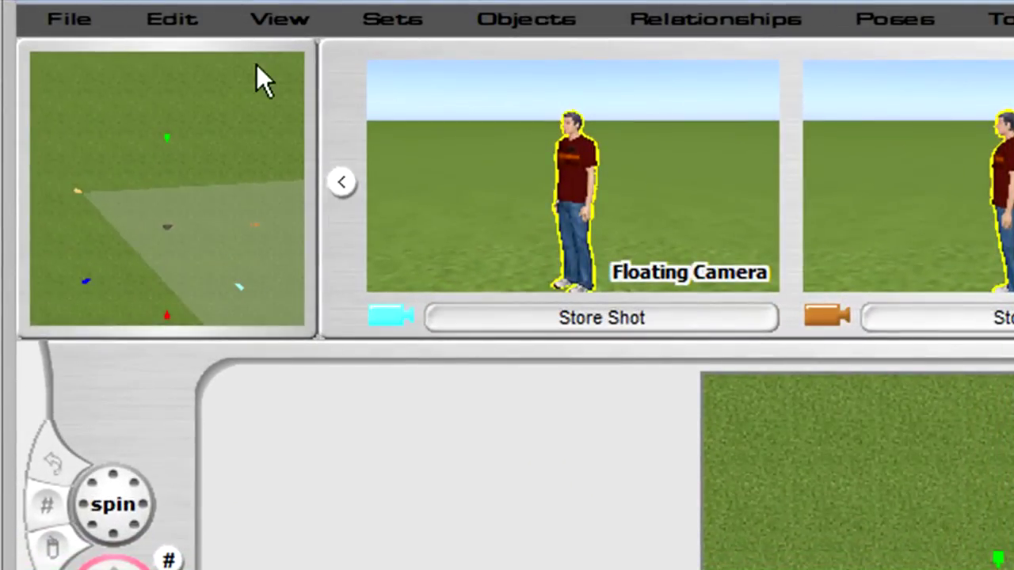
Set View > Number of Monitors to 8.
click(287, 17)
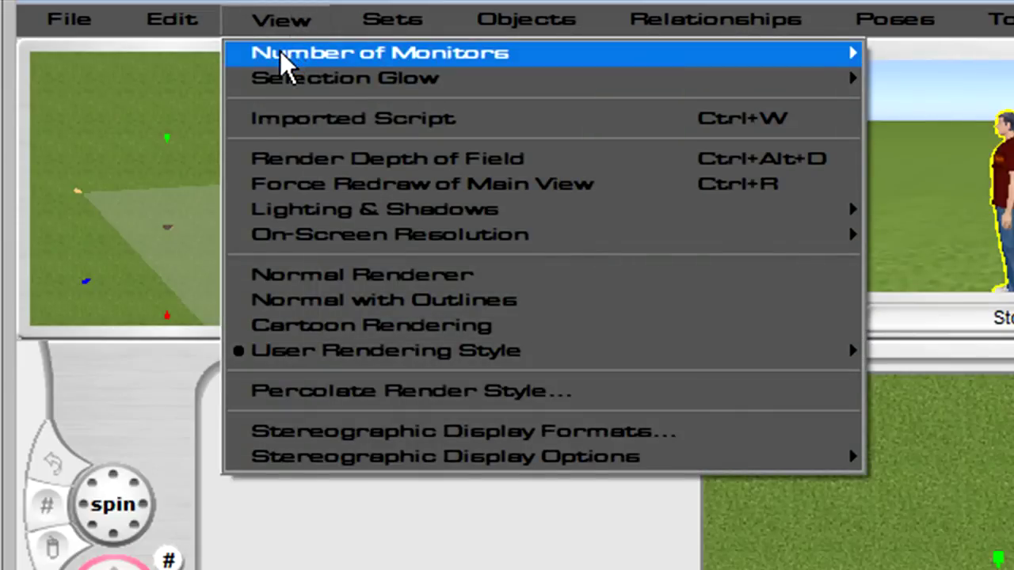
mouse_move(279, 50)
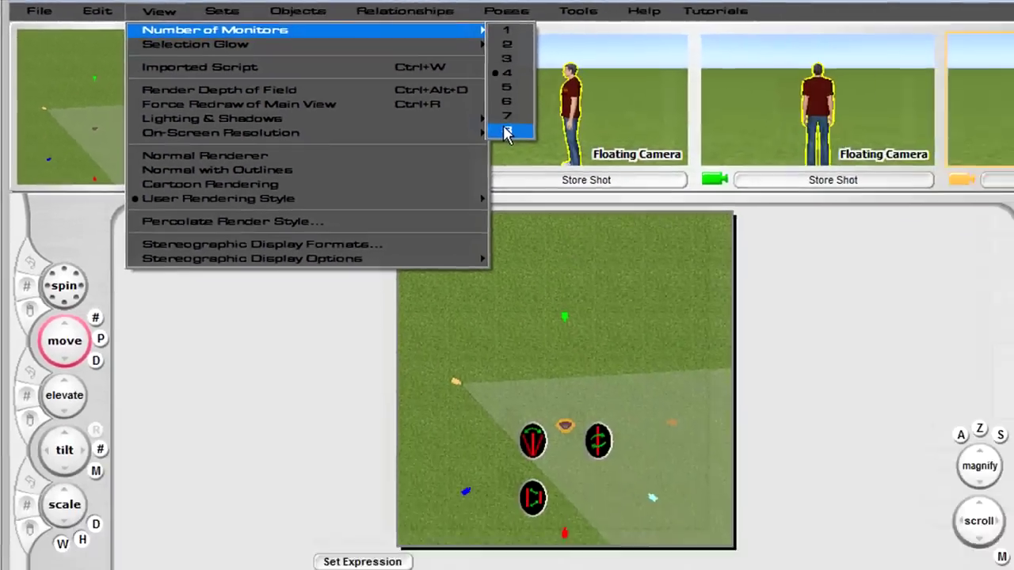
click(895, 230)
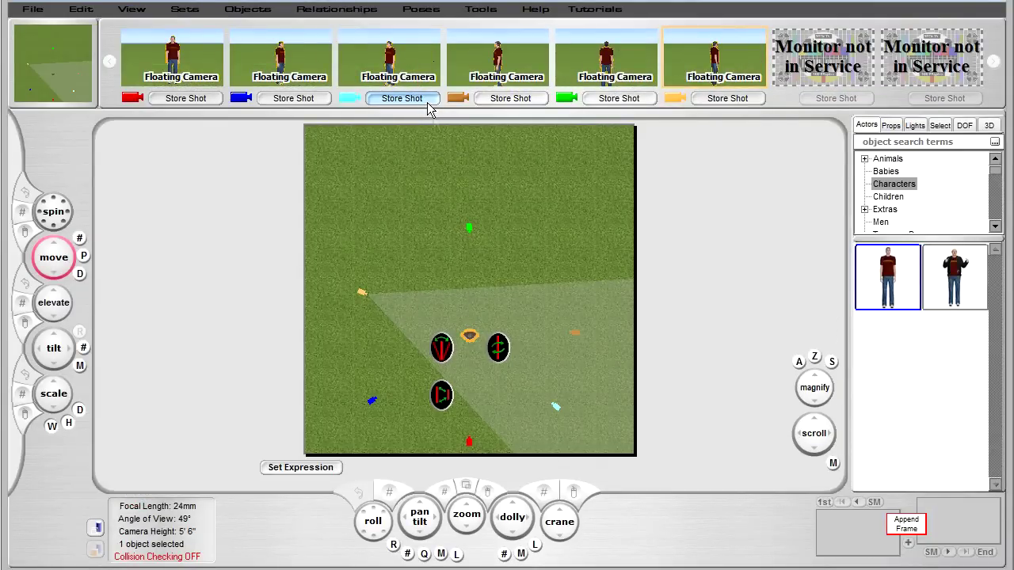
Add floating cameras upper right and upper left of the actor, then reduce the monitors to 3.
click(535, 277)
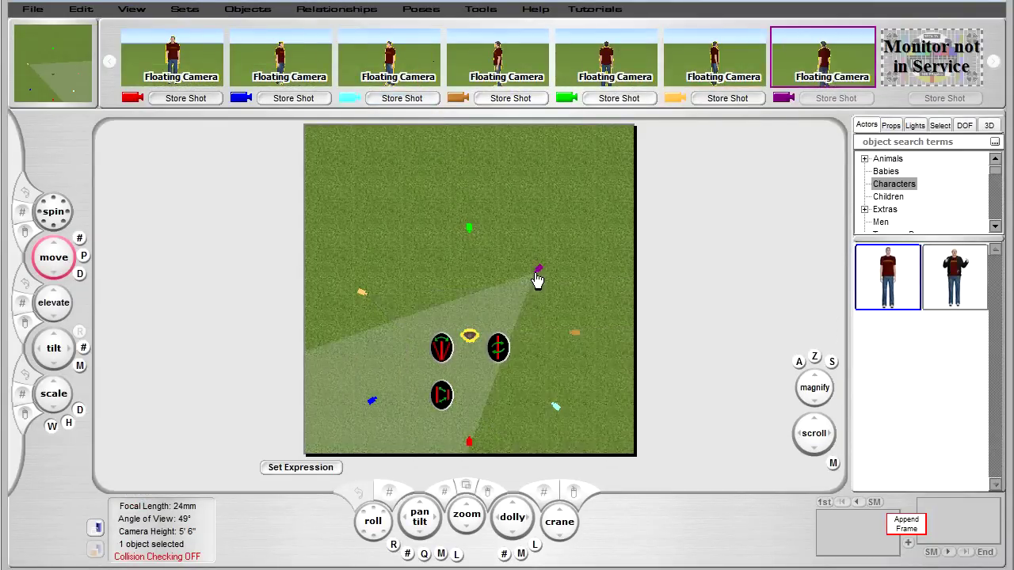
click(402, 259)
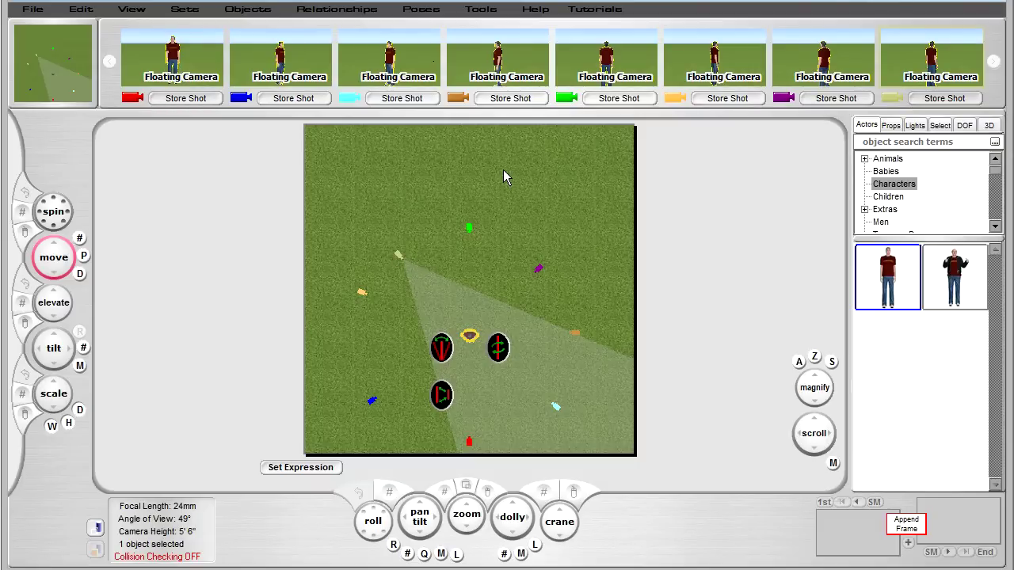
click(132, 9)
mouse_move(135, 24)
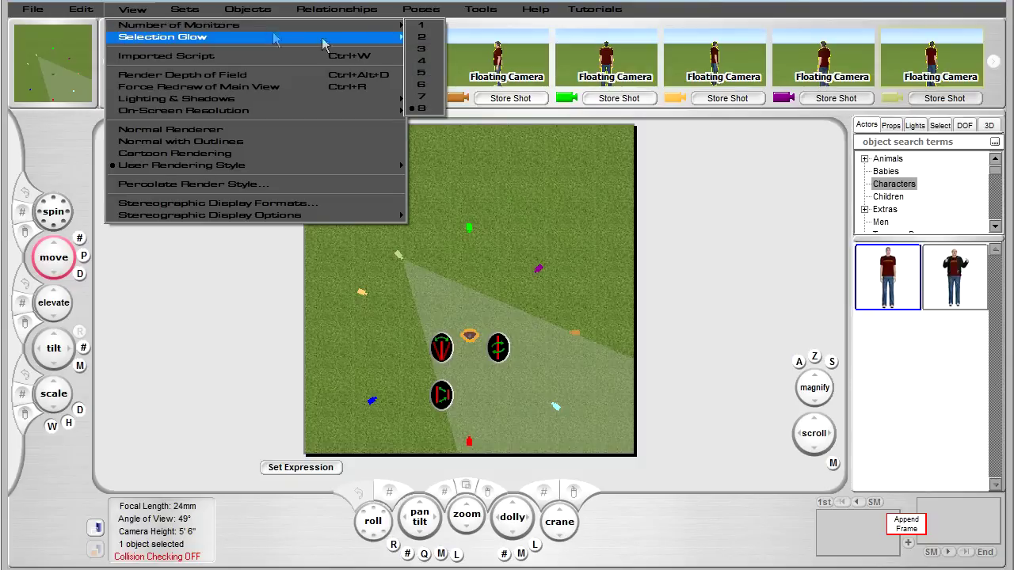
click(432, 49)
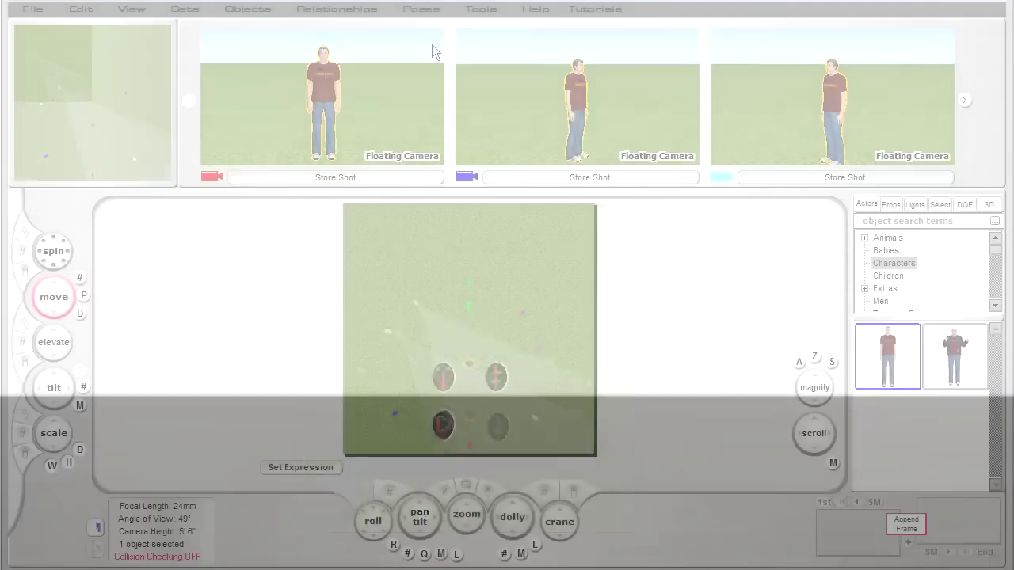